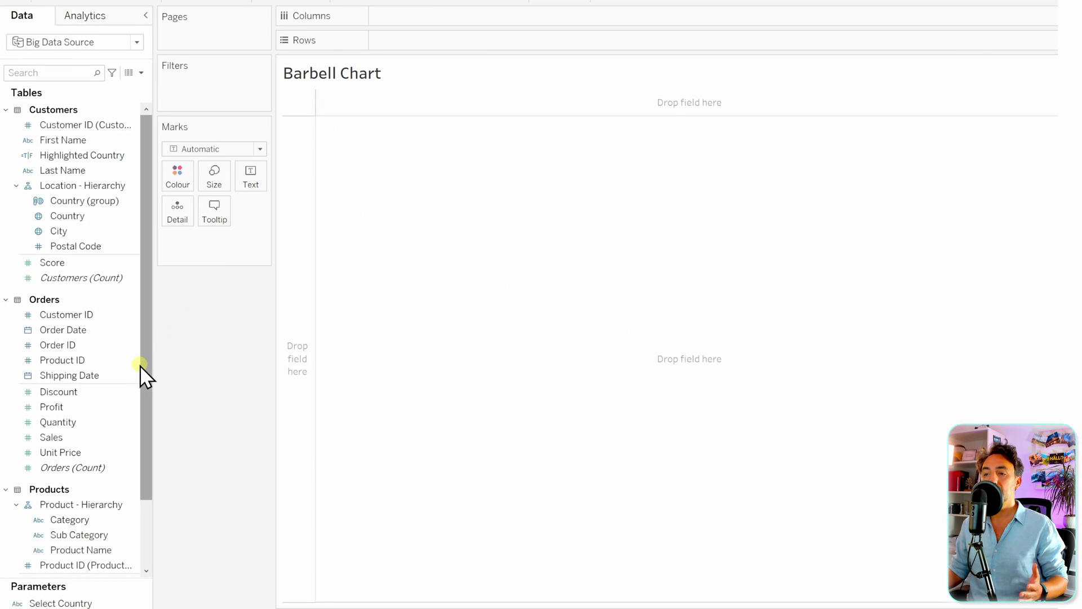
Place the Sub Category field on Rows so each sub-category, Accessories to Tables, gets its own row
left_click(75, 534)
left_click_drag(75, 535, 411, 46)
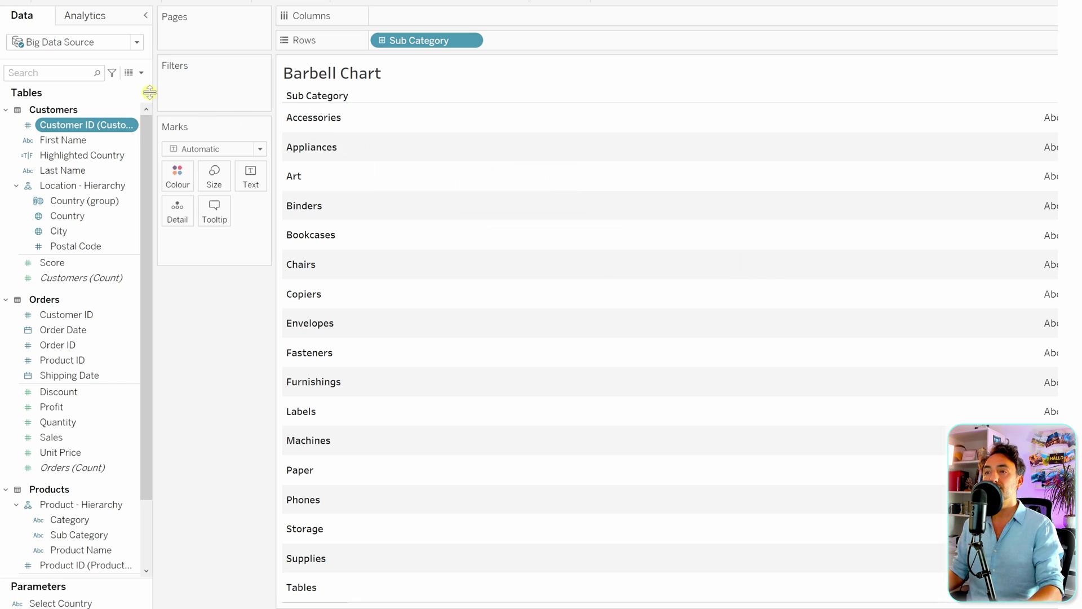
left_click(141, 72)
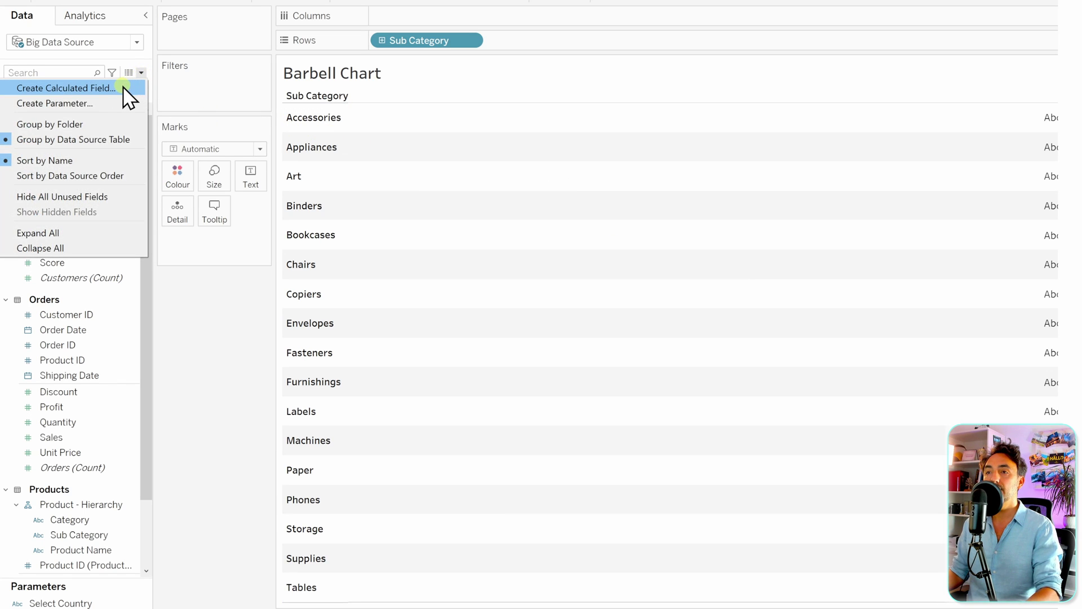
Create a calculated field Sales 2021 with formula IF YEAR([Order Date]) = 2021 THEN [Sales] END
left_click(125, 89)
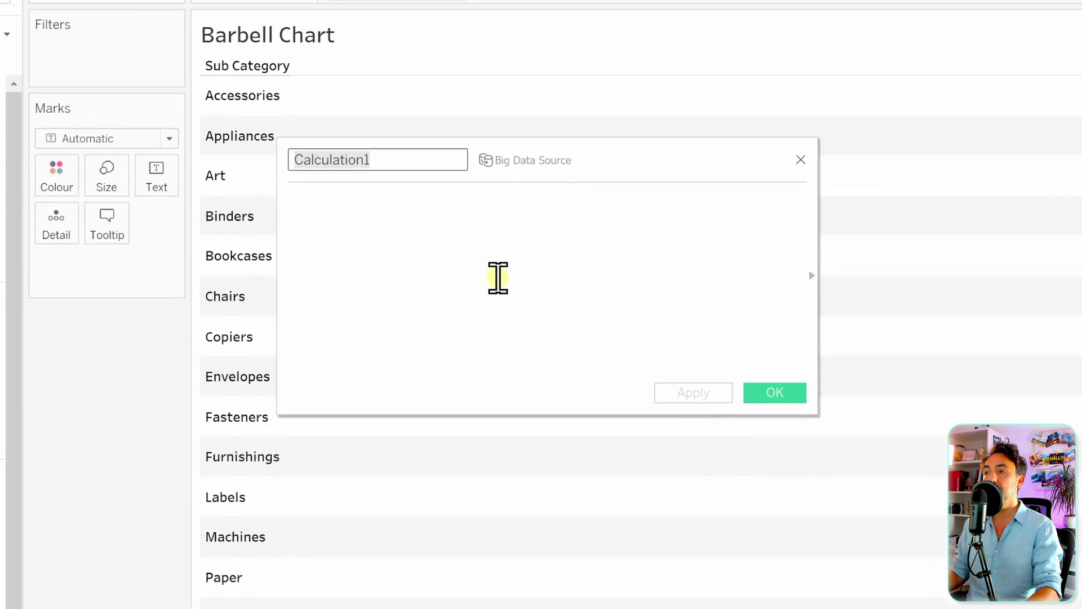
type("Sales 2021")
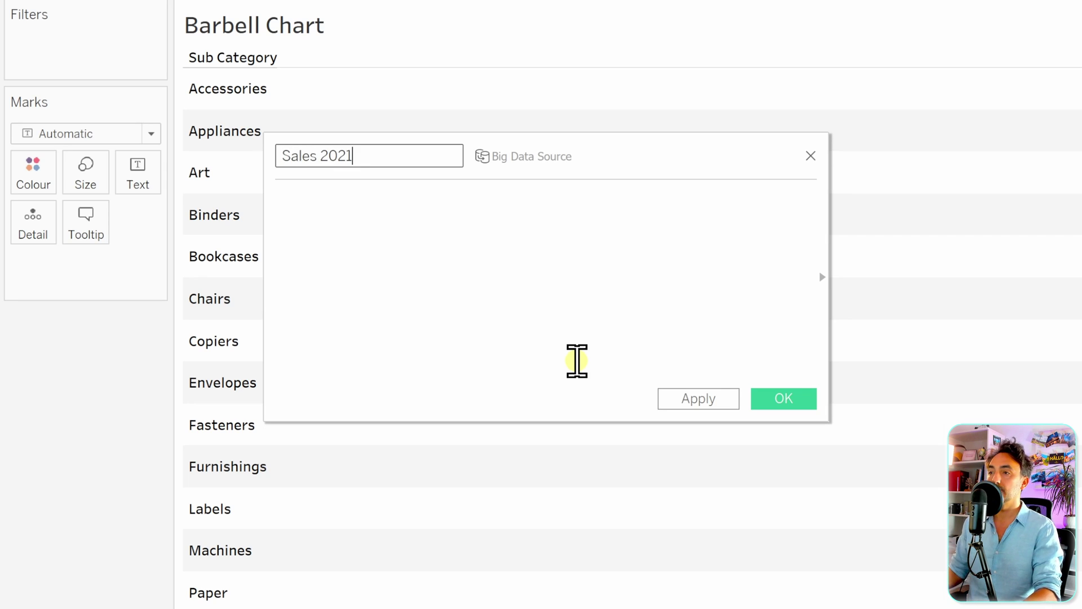
left_click(481, 297)
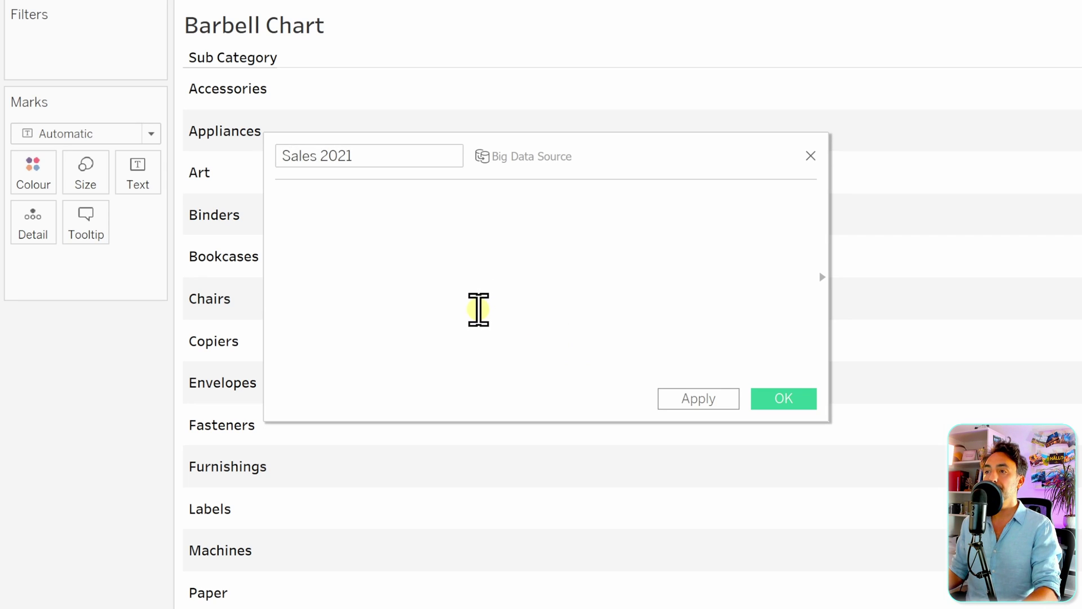
type("IF")
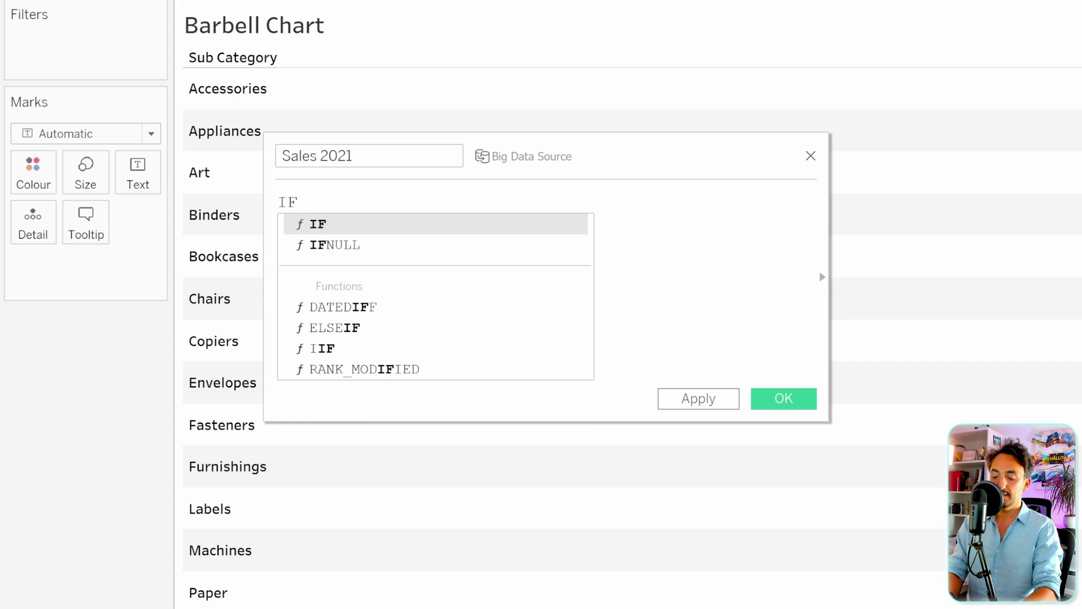
type(" [Order")
key("Return")
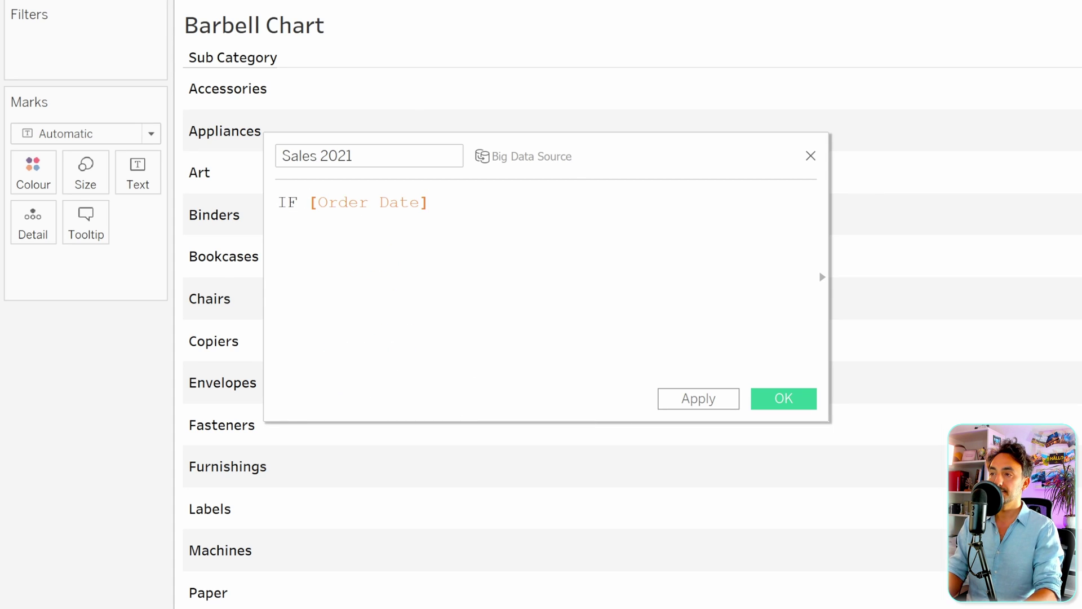
left_click(338, 201)
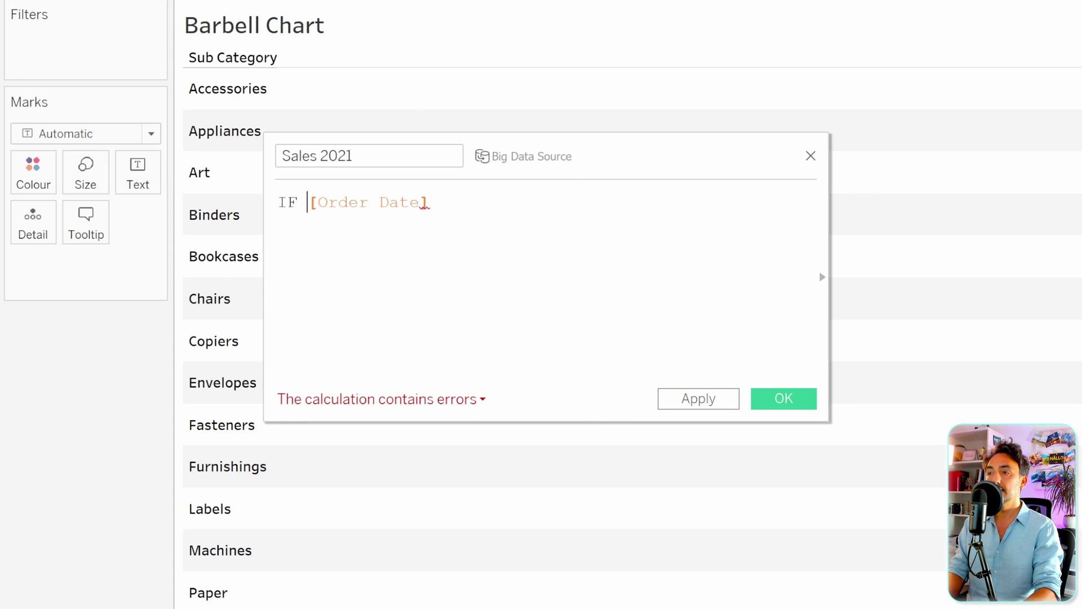
type("YEAR")
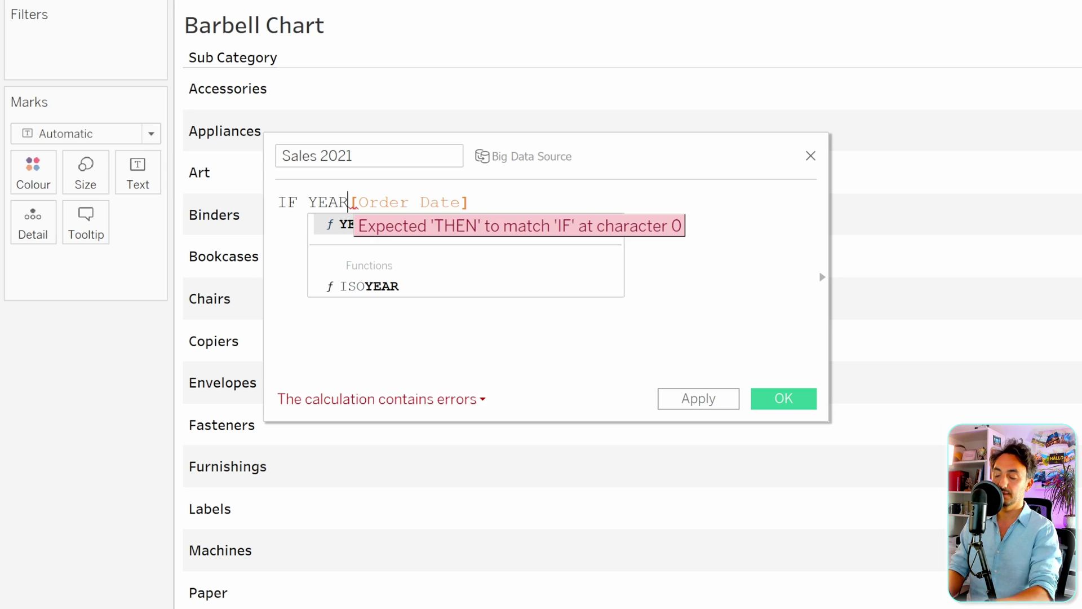
type("(")
left_click(480, 202)
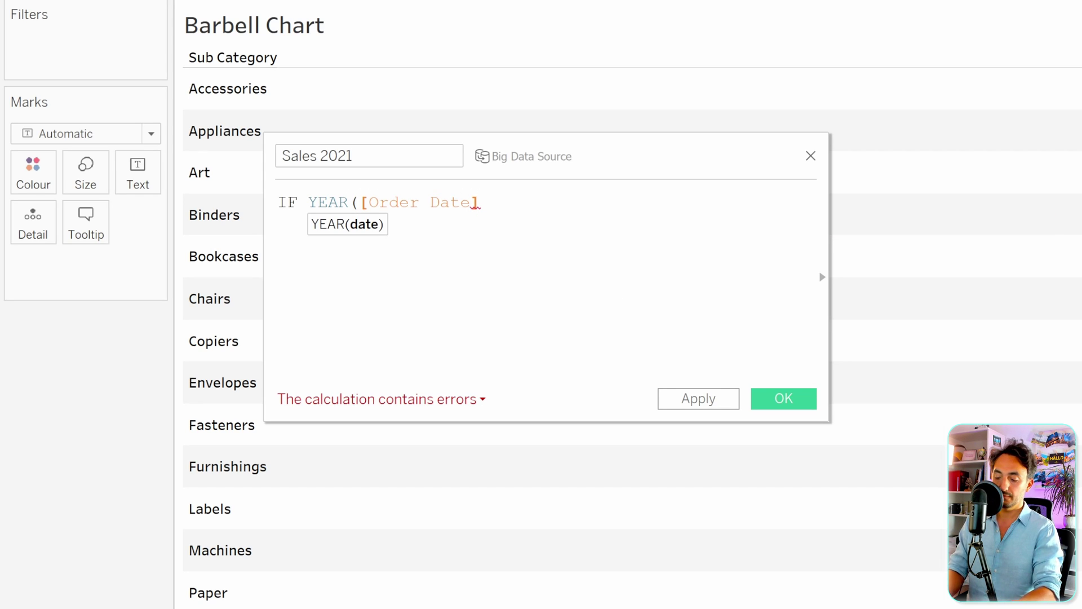
type(") = 2021")
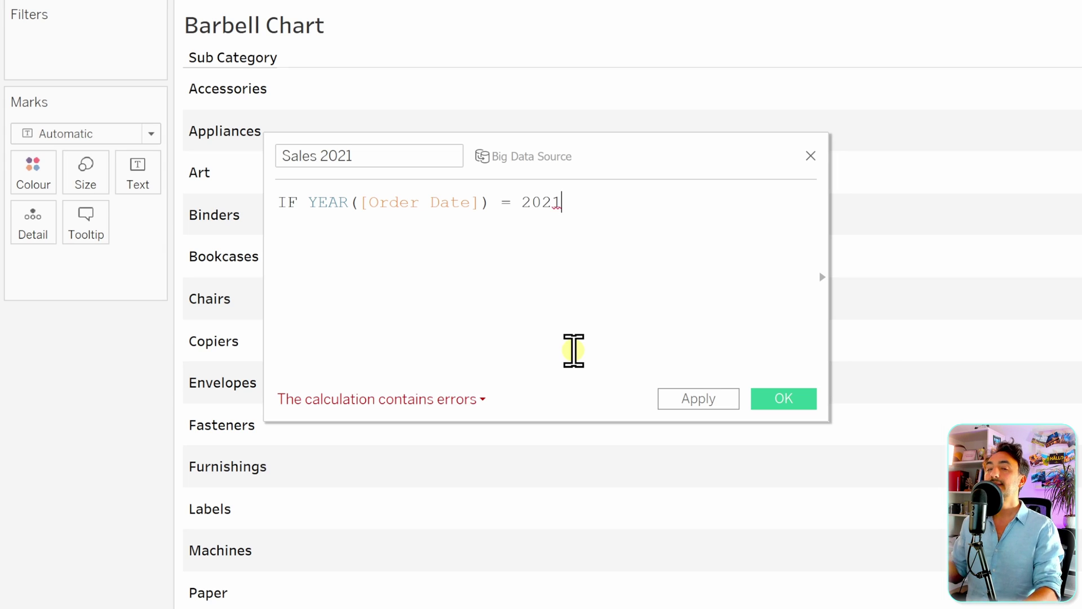
type(" TH")
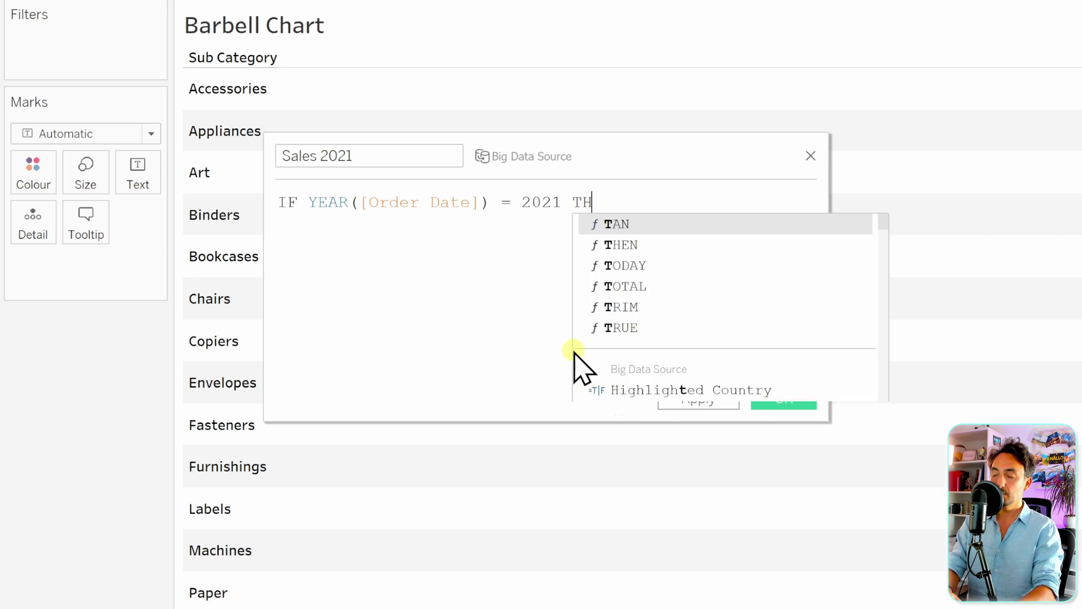
type("EN SALES")
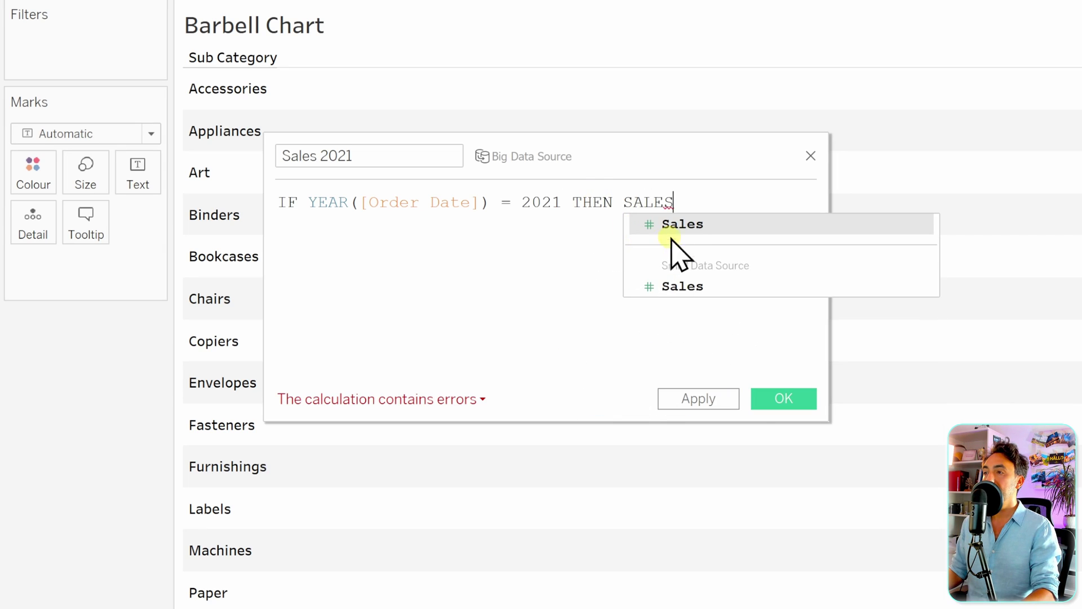
left_click(686, 225)
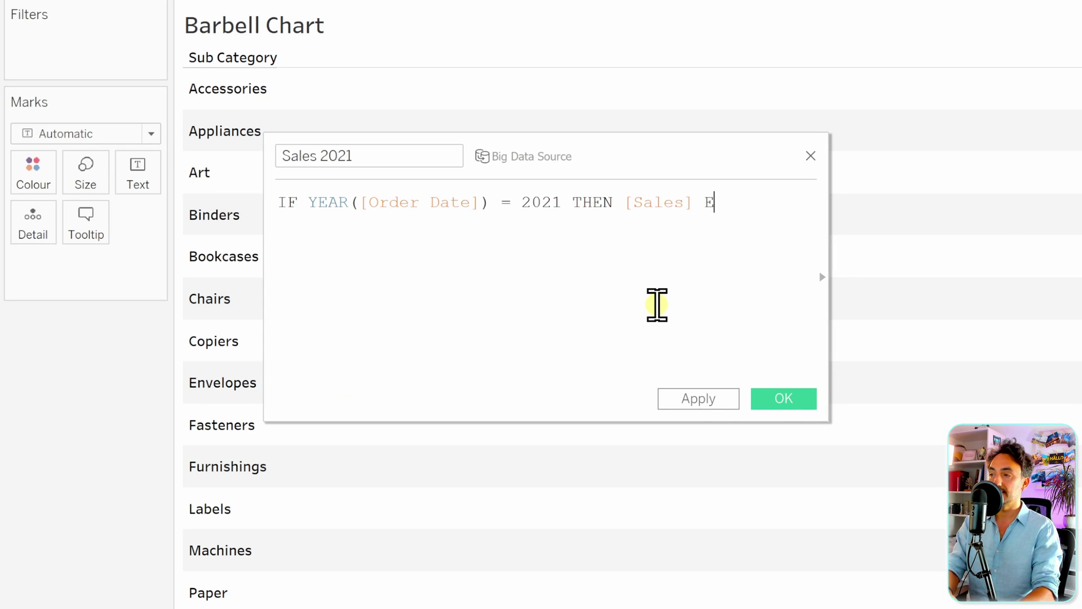
type("END")
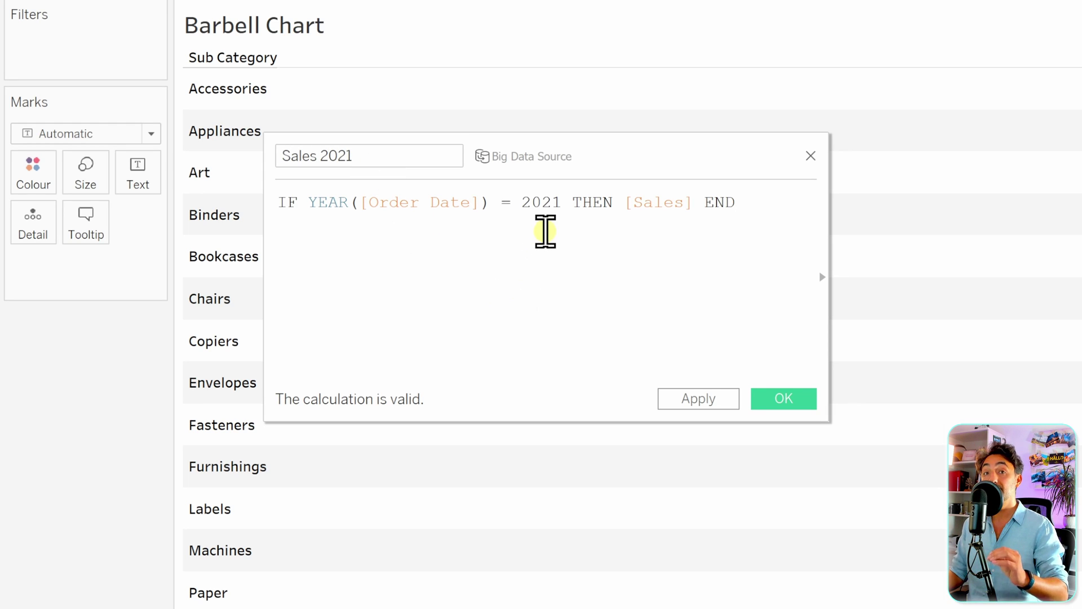
Select the whole formula for reuse and save Sales 2021 into the Orders fields
left_click_drag(733, 206, 274, 201)
key("ctrl+c")
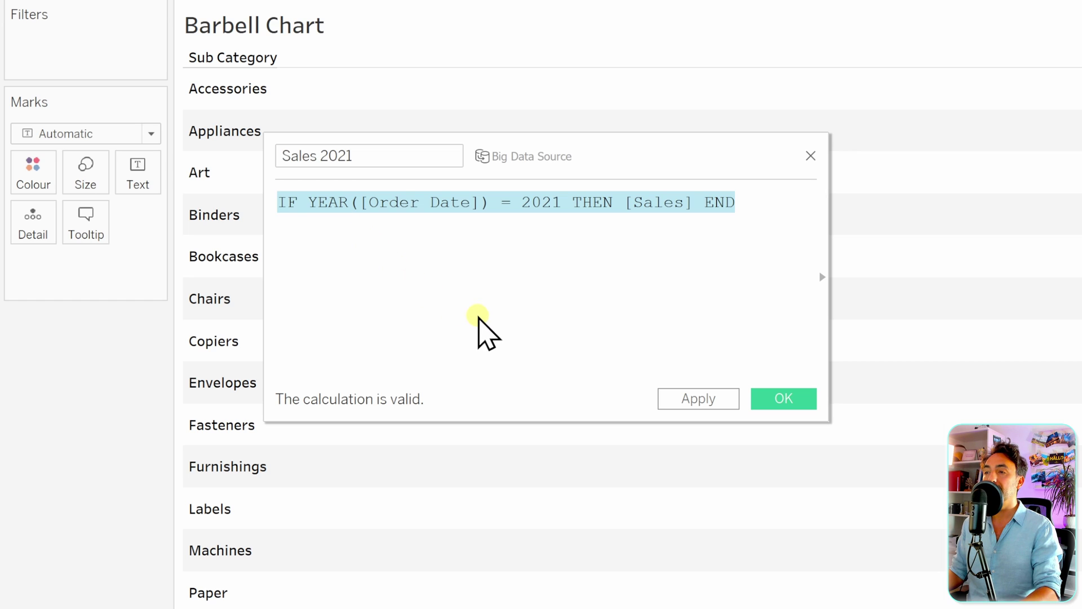
left_click(499, 274)
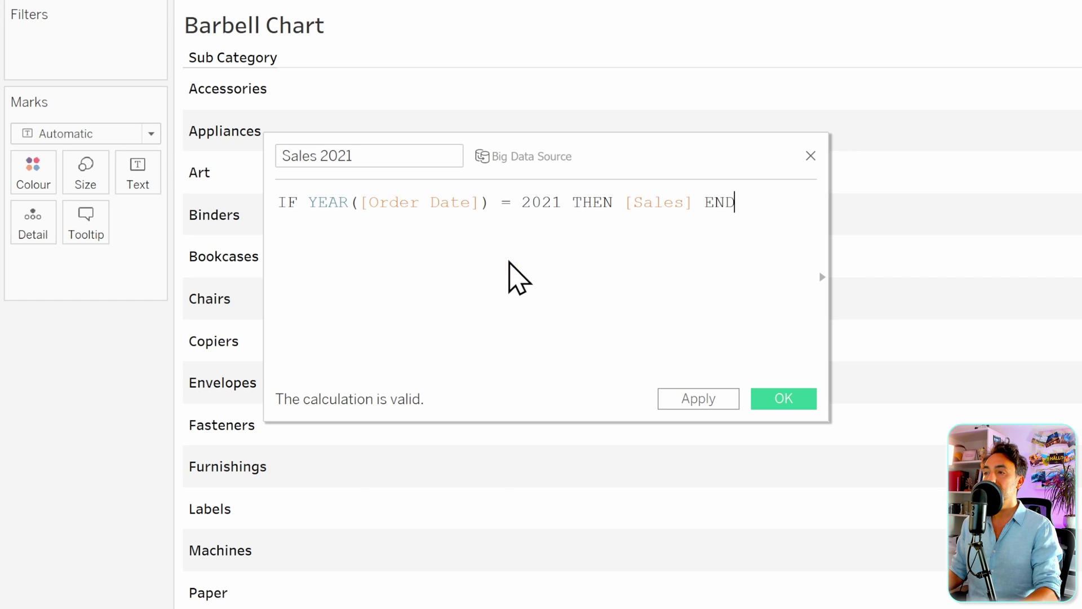
left_click(783, 398)
left_click(109, 454)
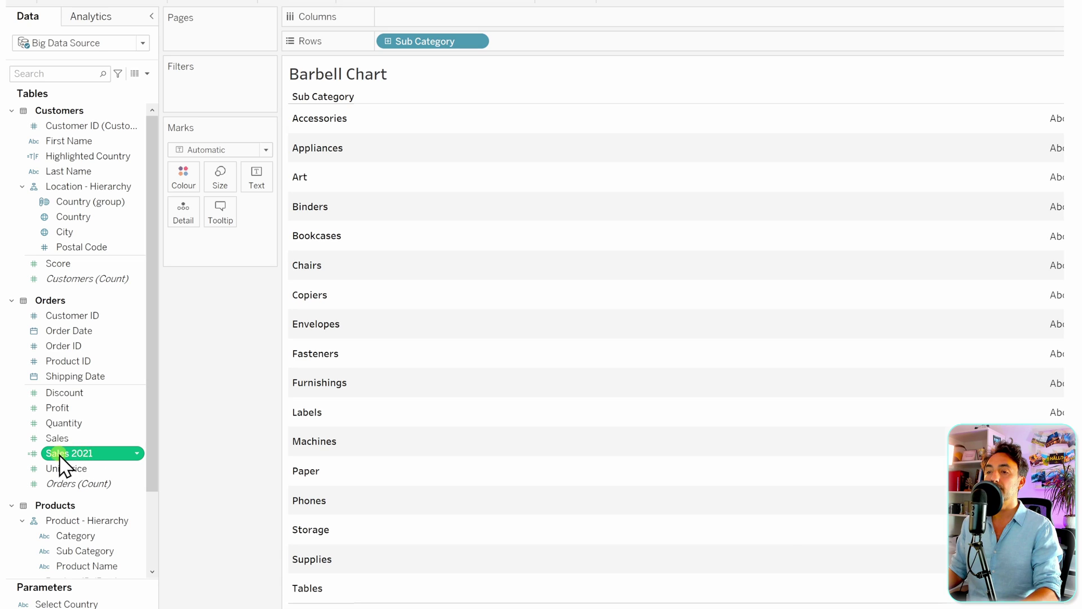
left_click(147, 73)
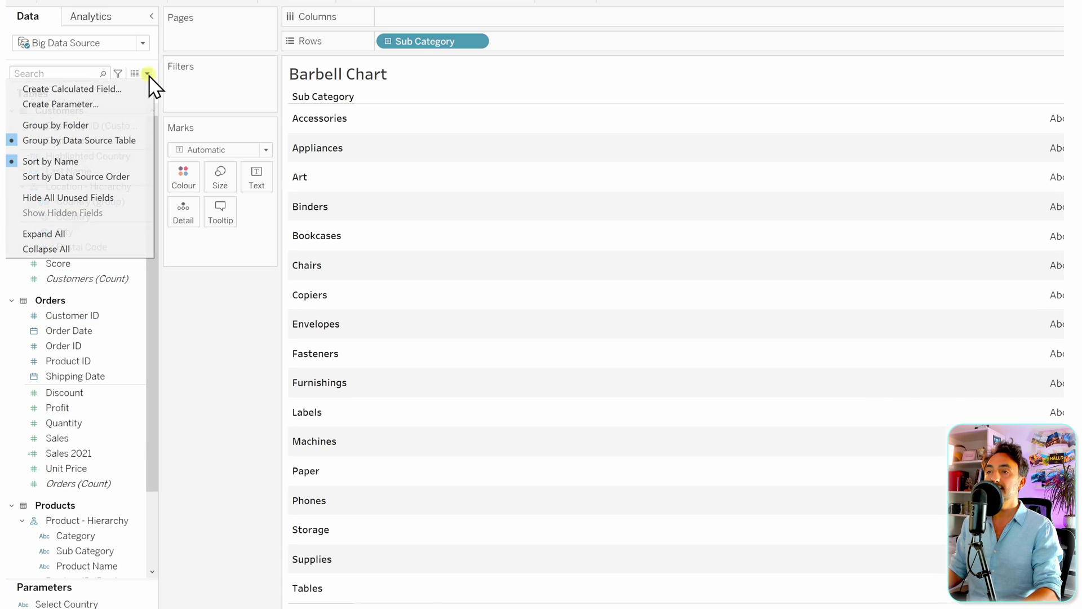
Name a new calculation Sales 2022, paste the 2021 formula and change the year to 2022
left_click(143, 92)
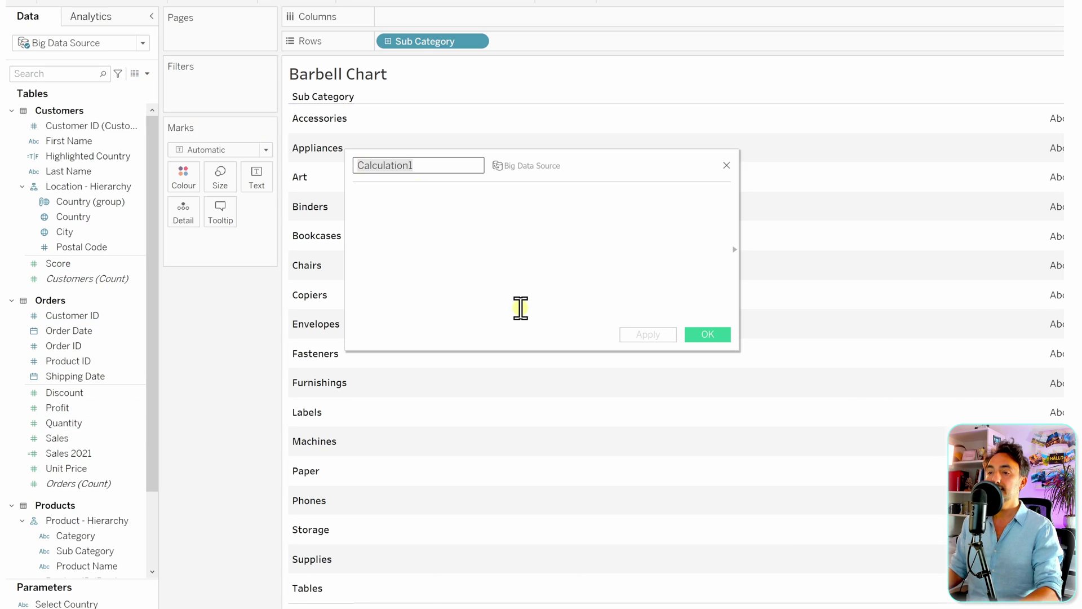
type("Sales 2022")
left_click(450, 229)
key("ctrl+v")
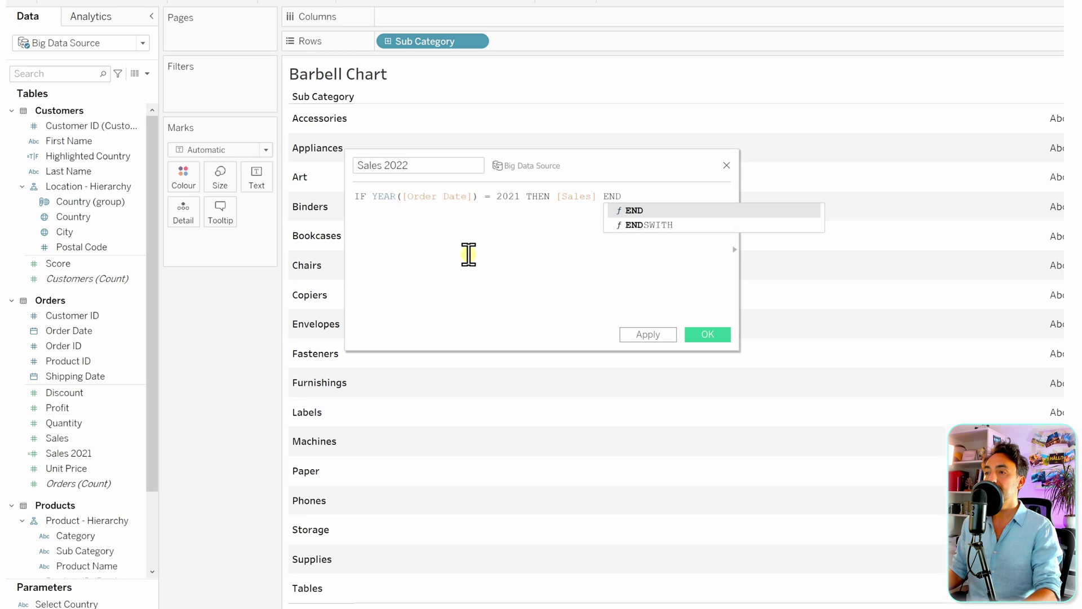
left_click(496, 268)
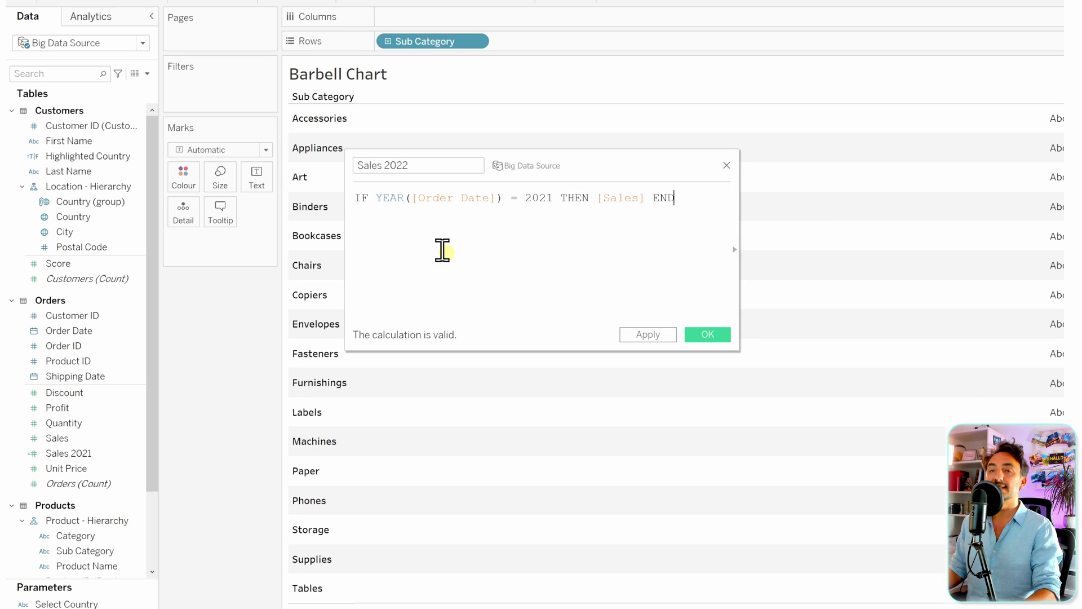
type("2")
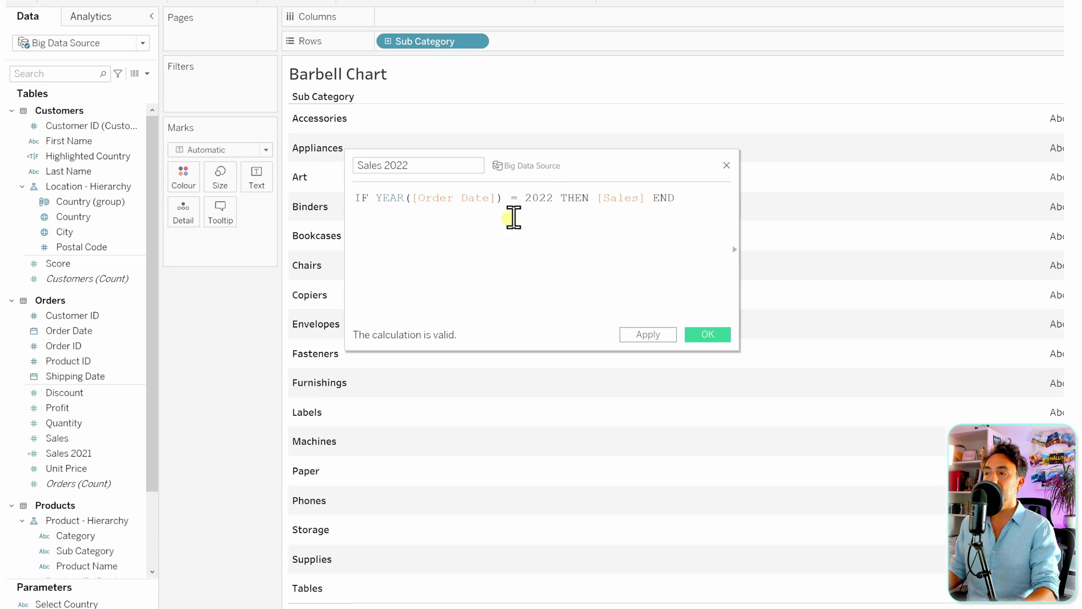
Save Sales 2022 and select it in the Orders fields beside Sales 2021
left_click(699, 334)
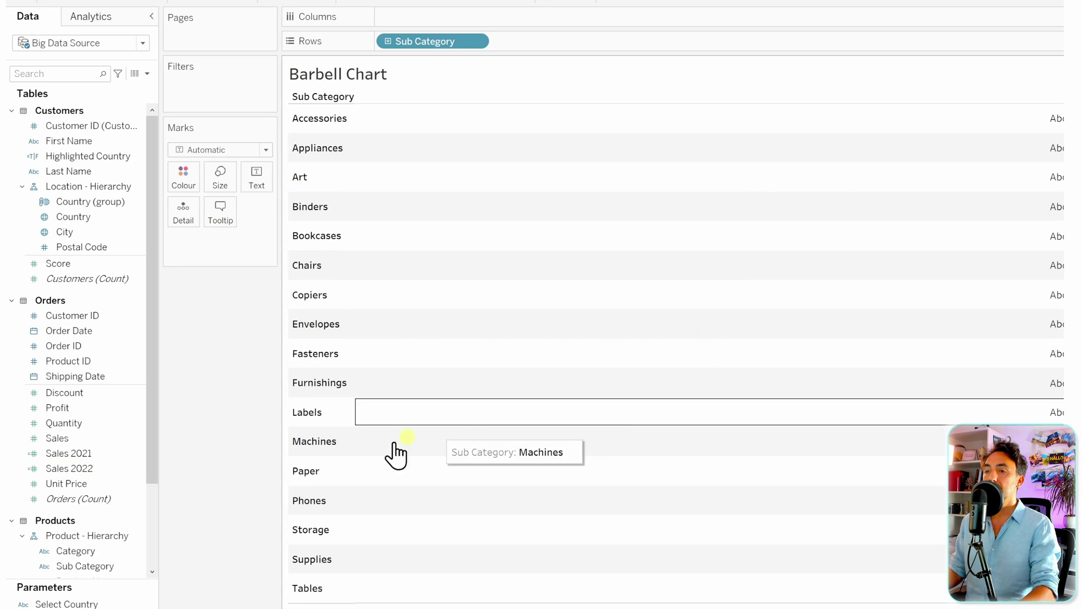
left_click(102, 468)
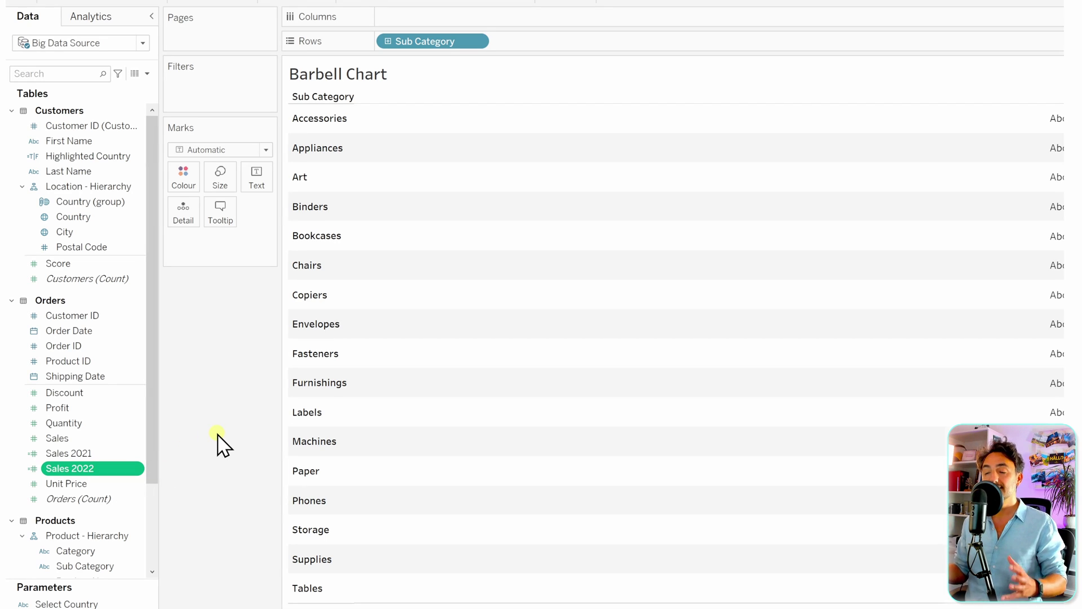
Put Sales 2021 on Columns to draw a horizontal bar of 2021 sales per sub-category
left_click(90, 454)
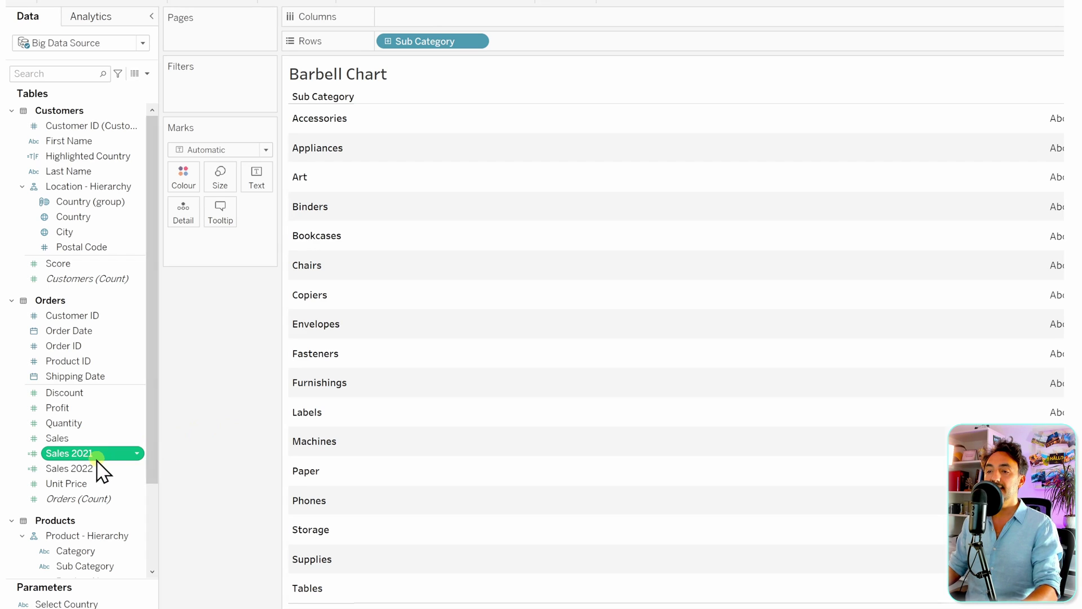
left_click_drag(92, 455, 452, 19)
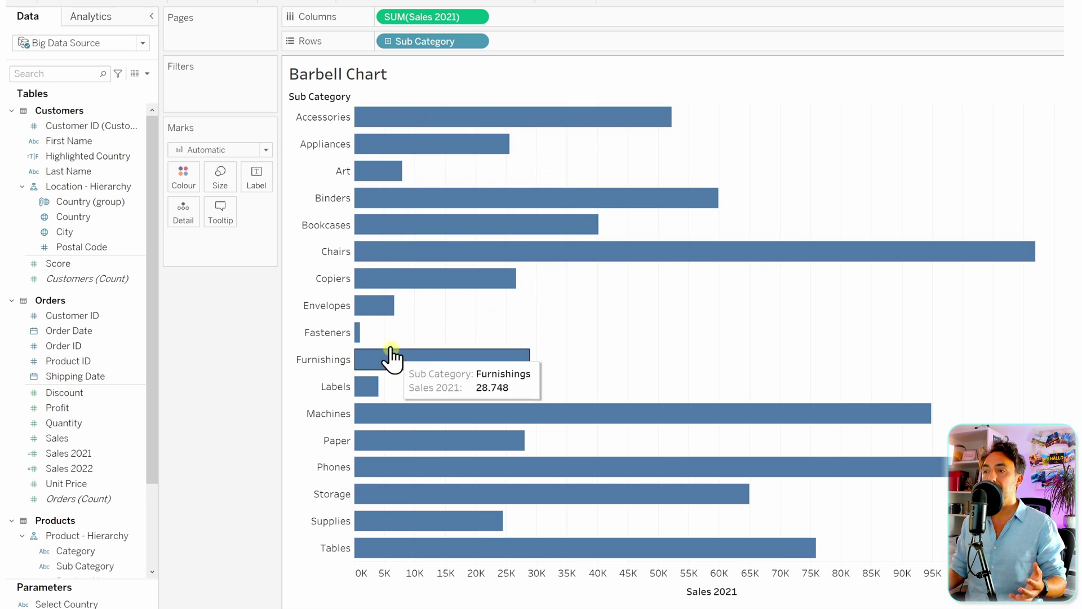
left_click(220, 151)
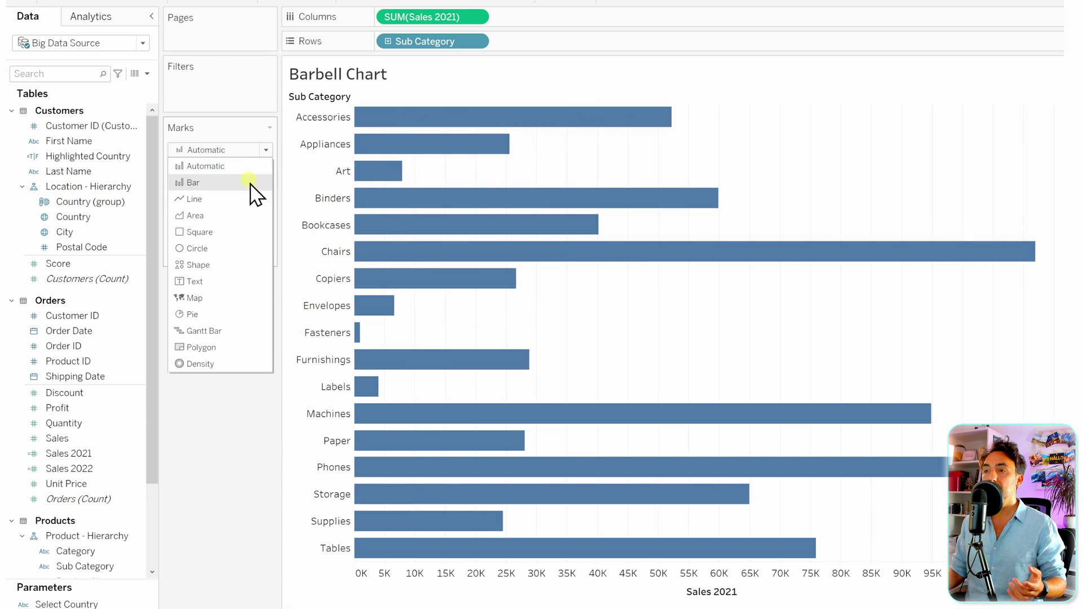
Switch the mark type to Circle so 2021 sales appear as one dot per sub-category
left_click(217, 250)
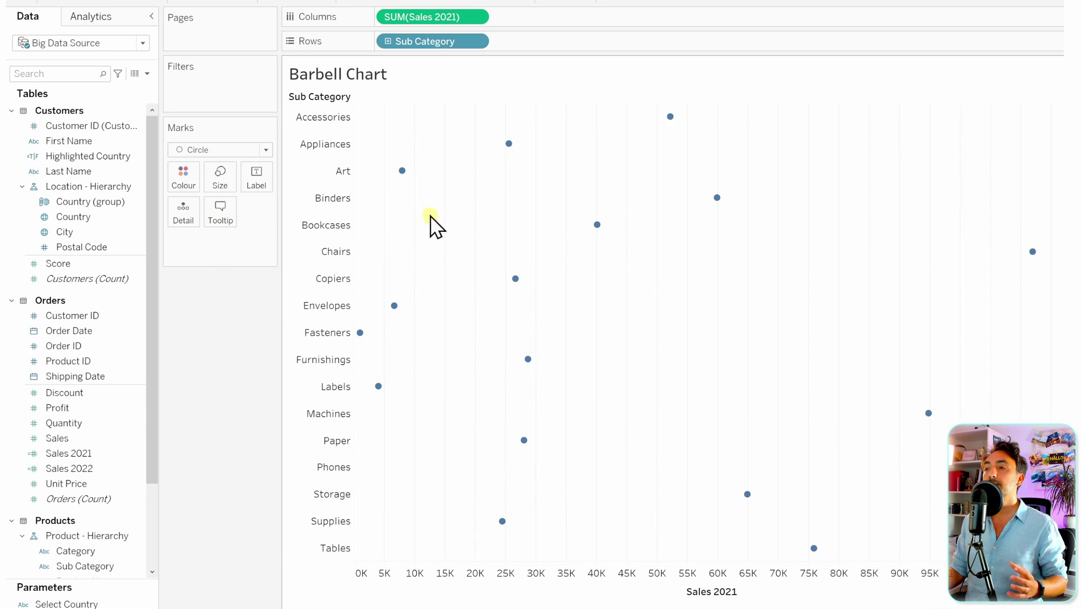
mouse_move(404, 173)
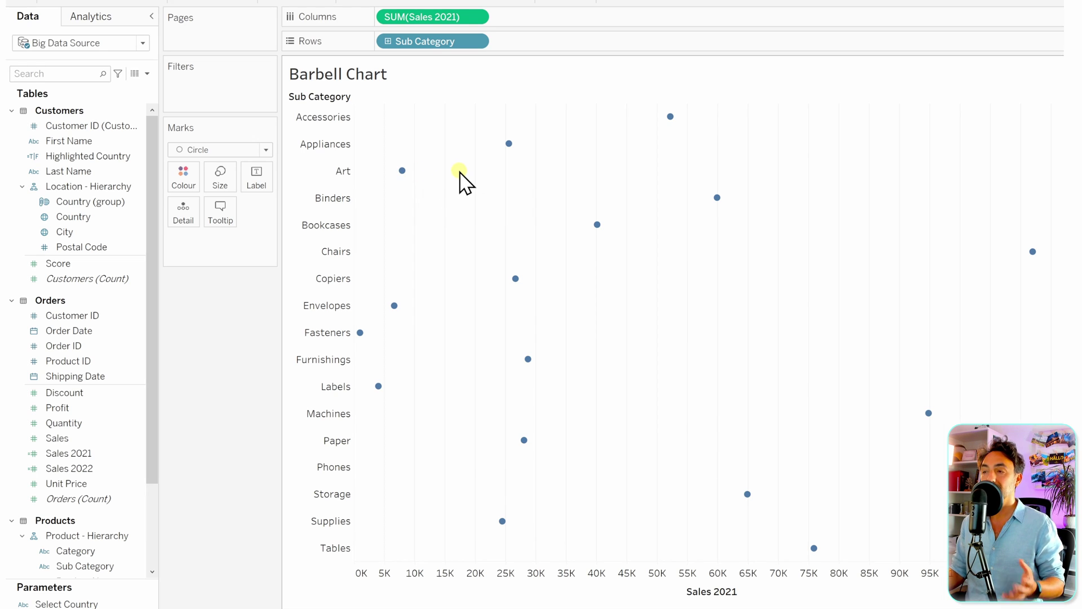
left_click(84, 473)
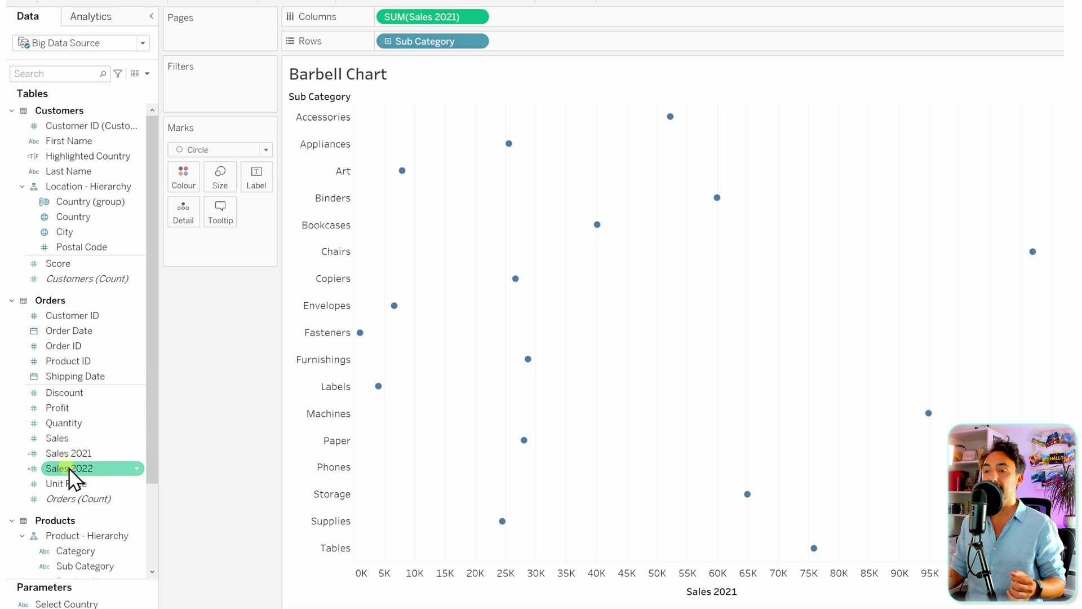
Drop Sales 2022 onto the Sales 2021 axis, giving blue 2021 and orange 2022 dots
left_click_drag(70, 468, 669, 591)
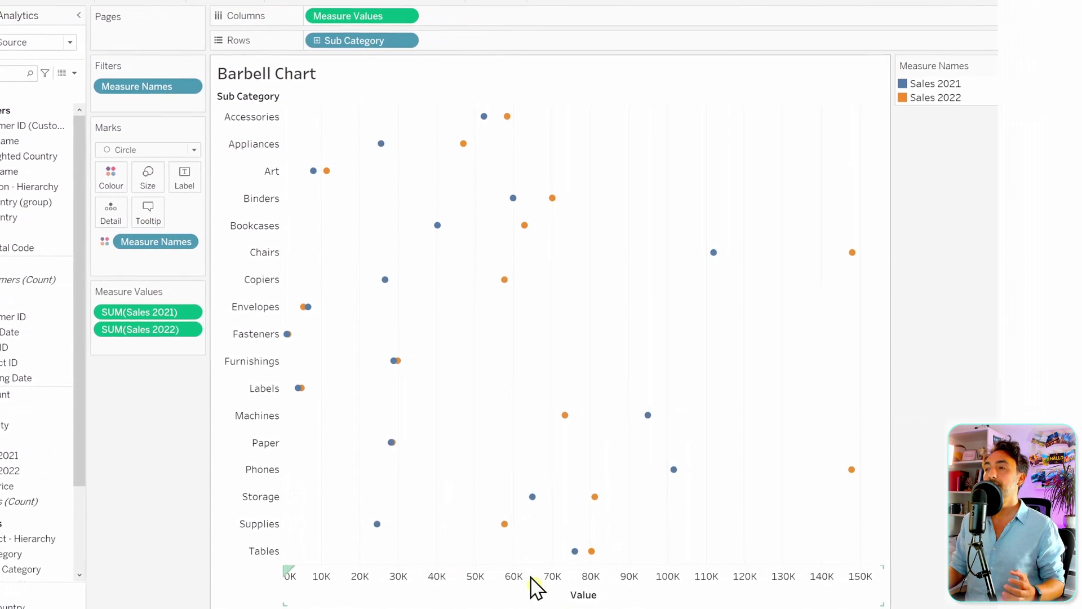
mouse_move(342, 144)
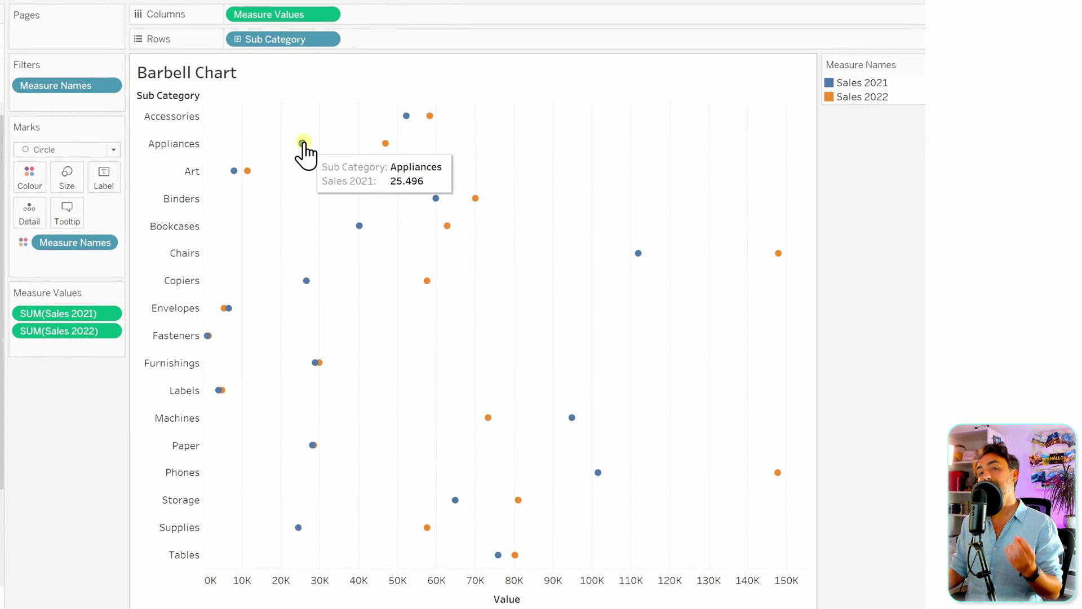
mouse_move(385, 144)
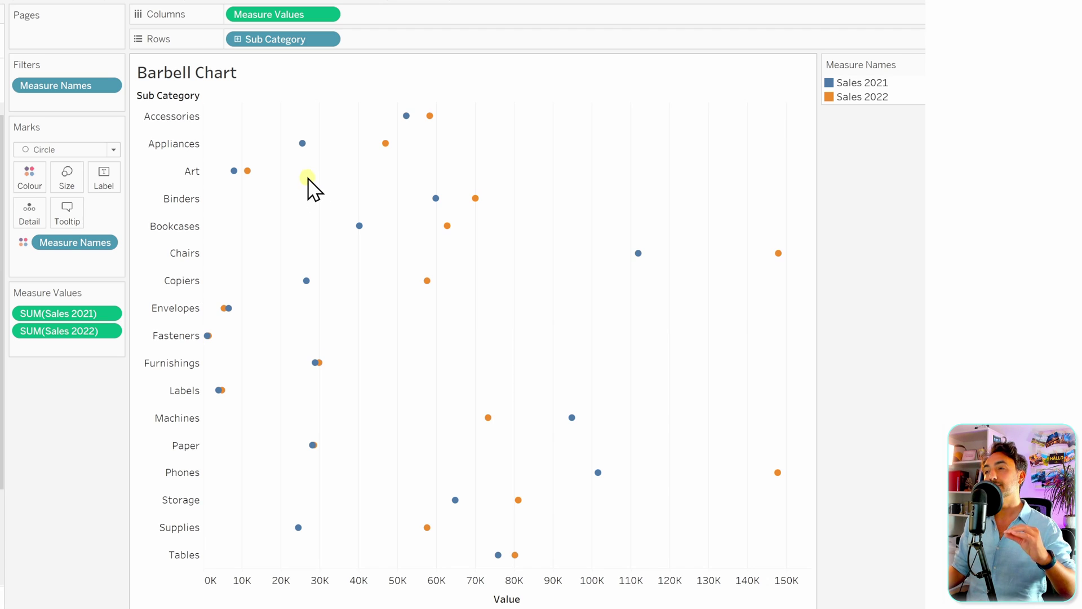
mouse_move(303, 145)
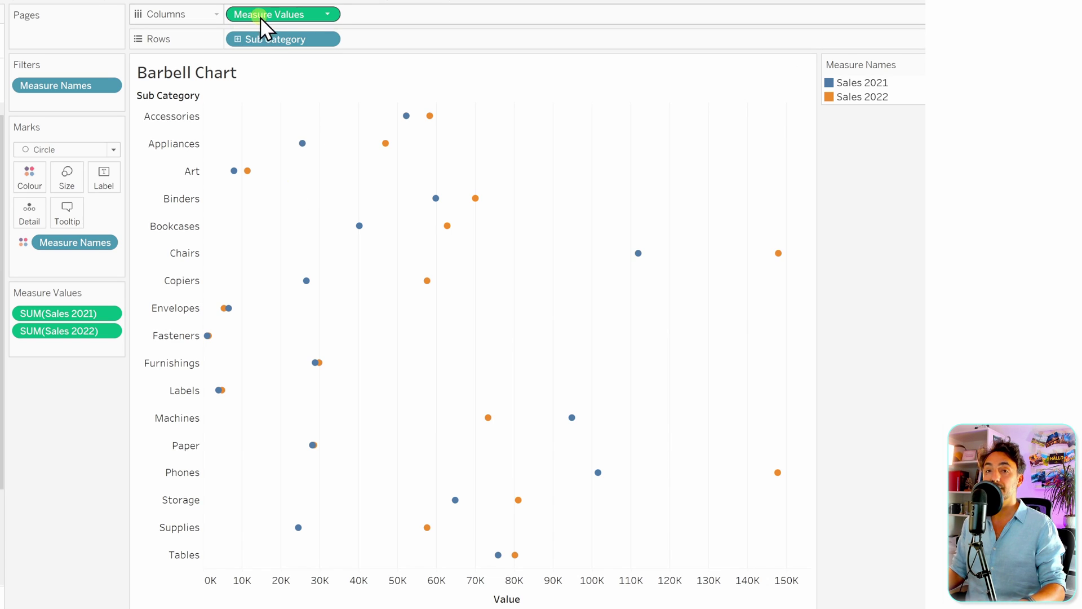
Ctrl-drag the Measure Values pill on Columns to add a second side-by-side copy
left_click_drag(256, 15, 383, 14)
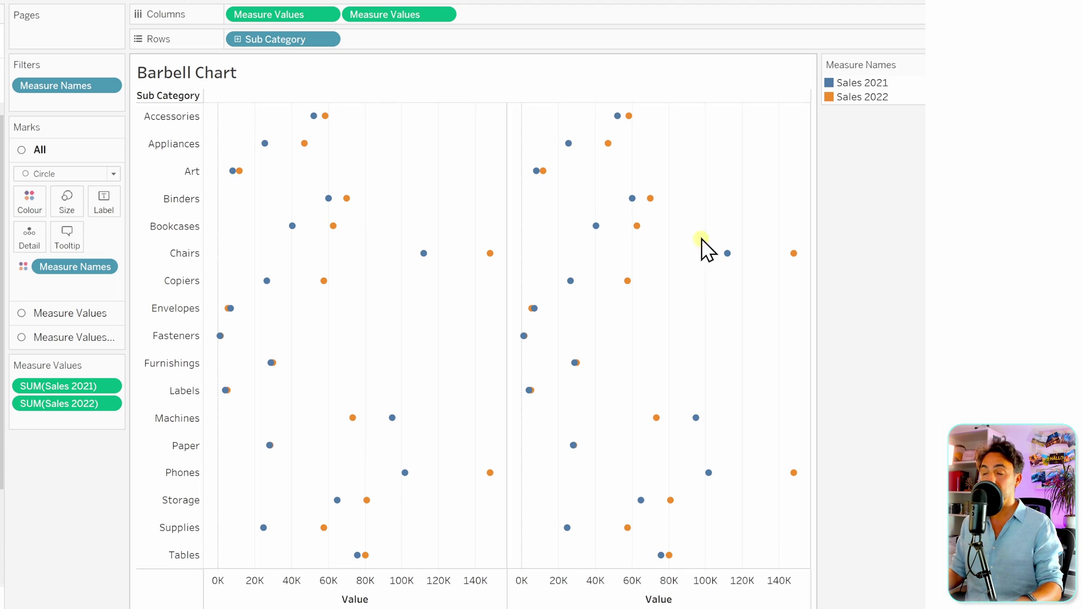
mouse_move(619, 117)
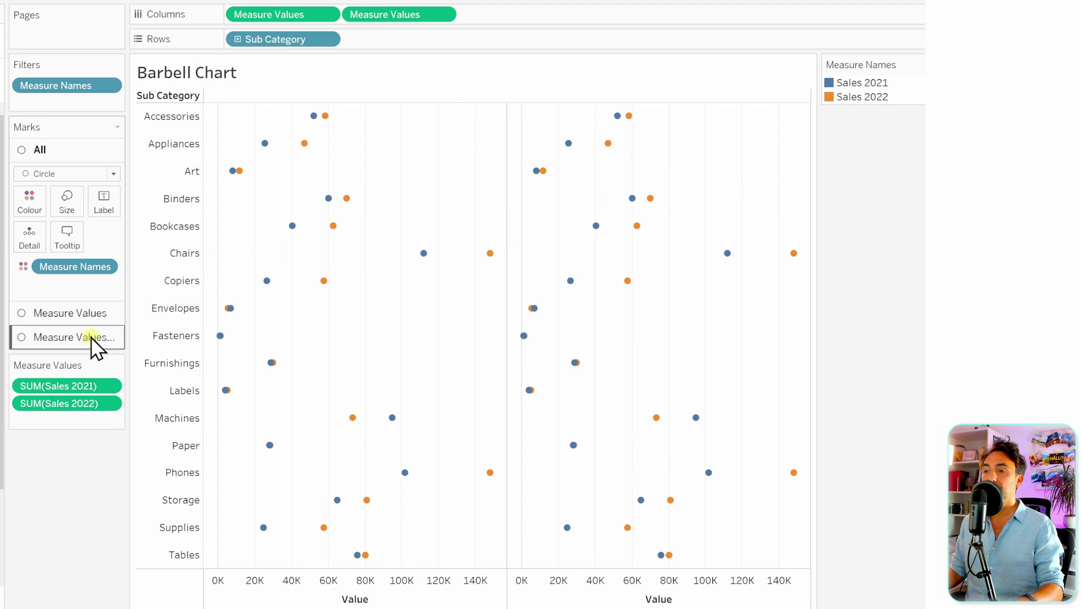
Give the second Measure Values card Line marks with Measure Names on Path
left_click(46, 337)
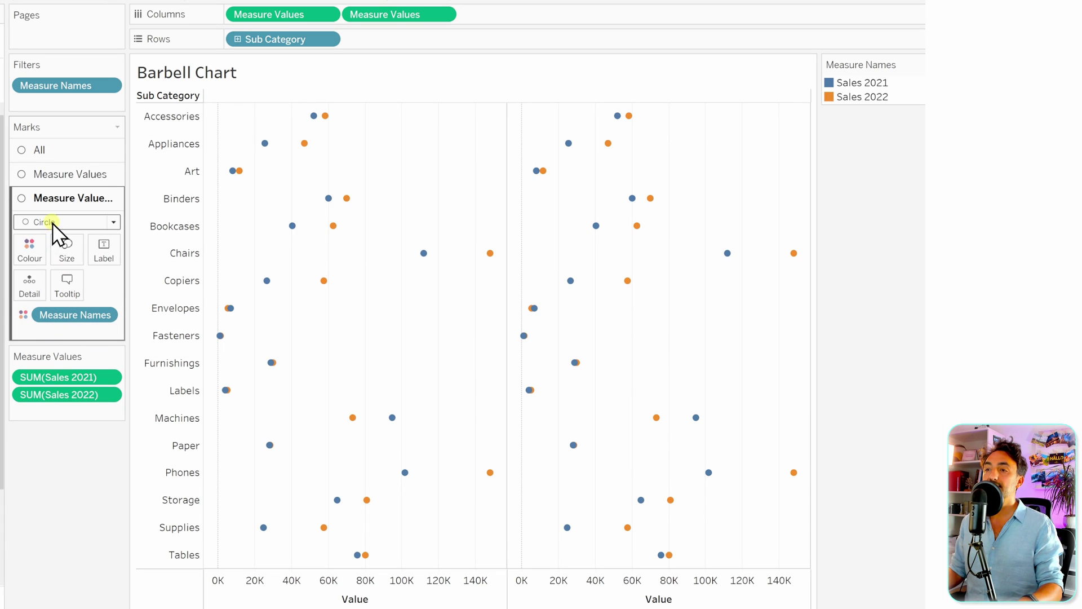
left_click(51, 225)
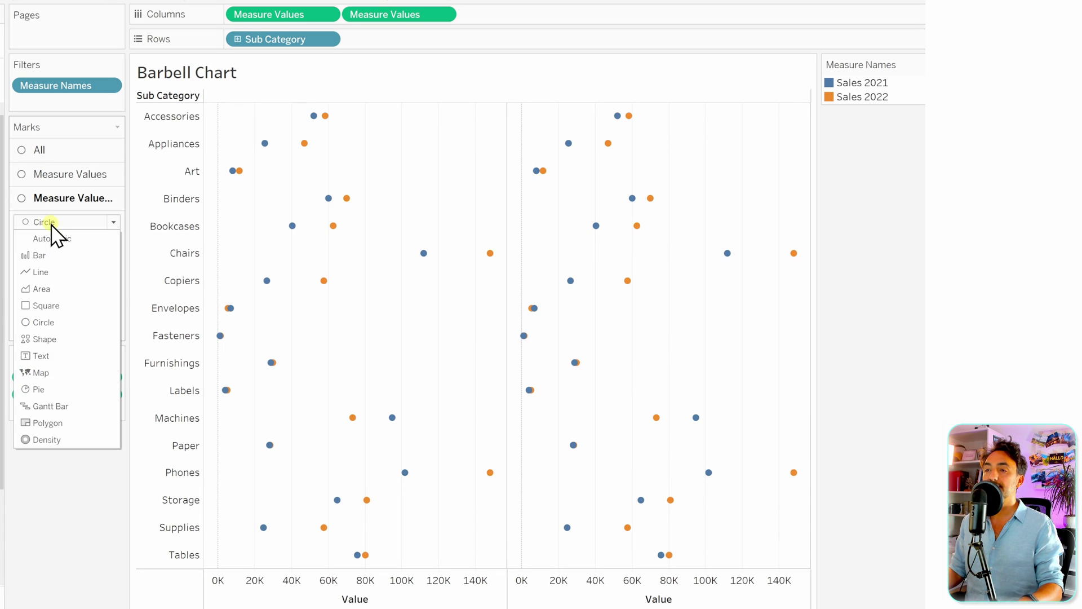
left_click(62, 271)
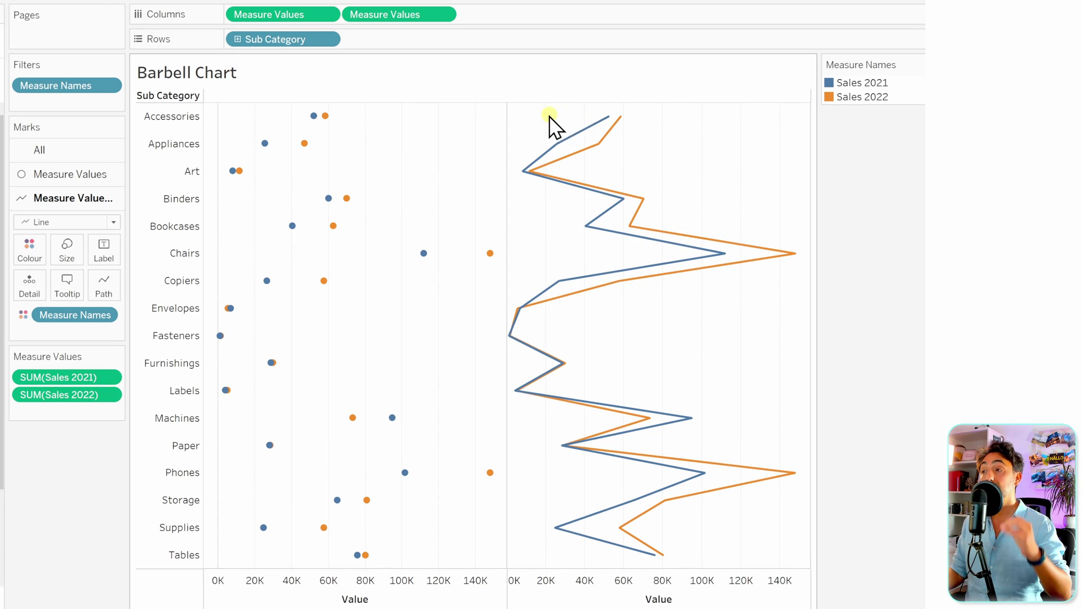
left_click_drag(58, 320, 109, 293)
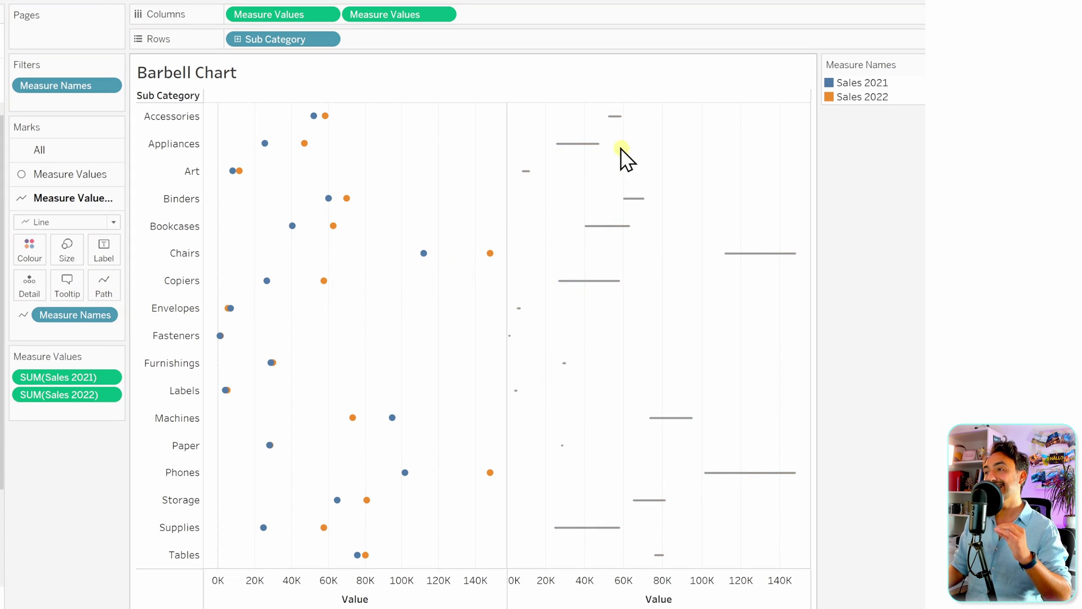
mouse_move(615, 119)
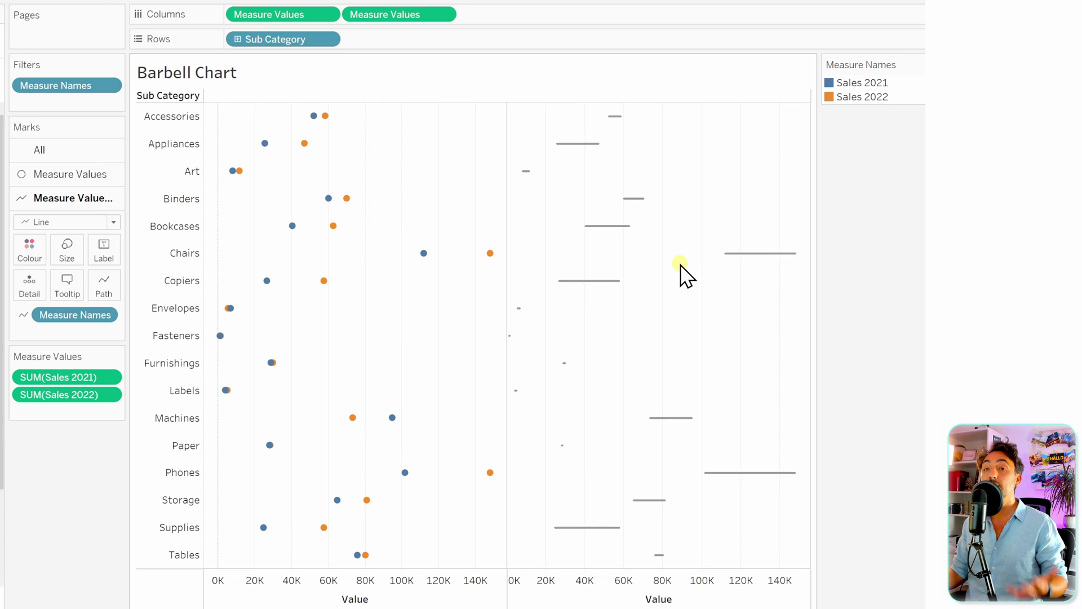
right_click(383, 11)
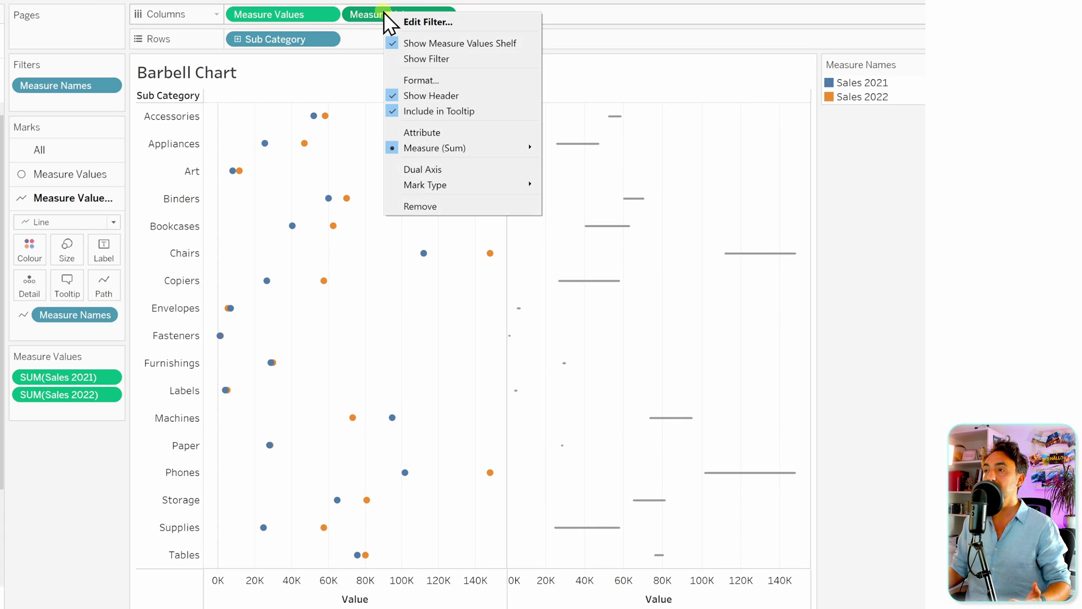
Make the second Measure Values a dual axis, overlaying grey lines on the dots as barbells
left_click(438, 169)
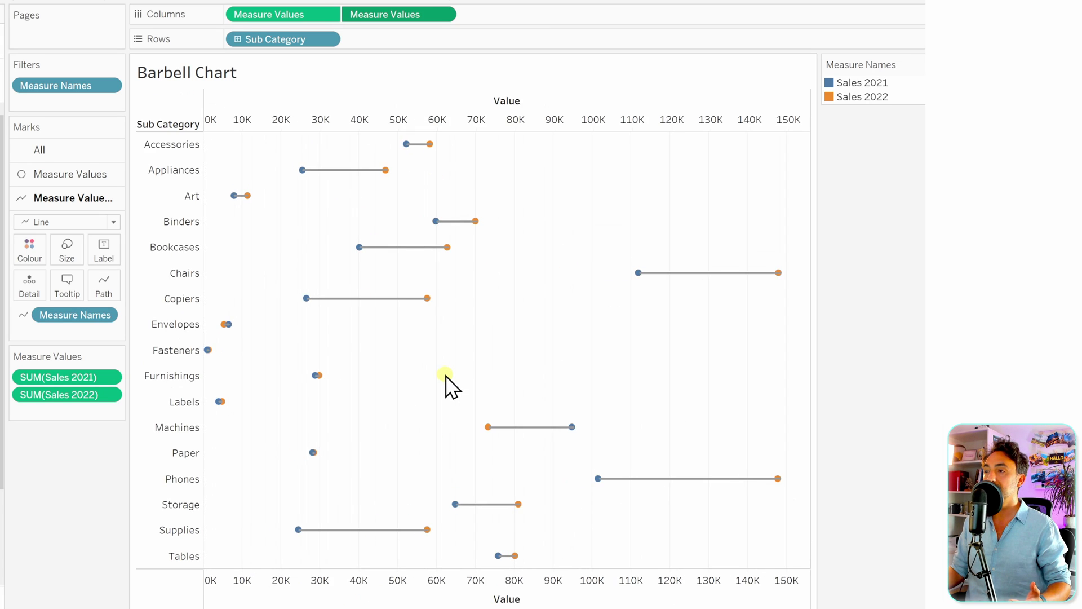
mouse_move(310, 175)
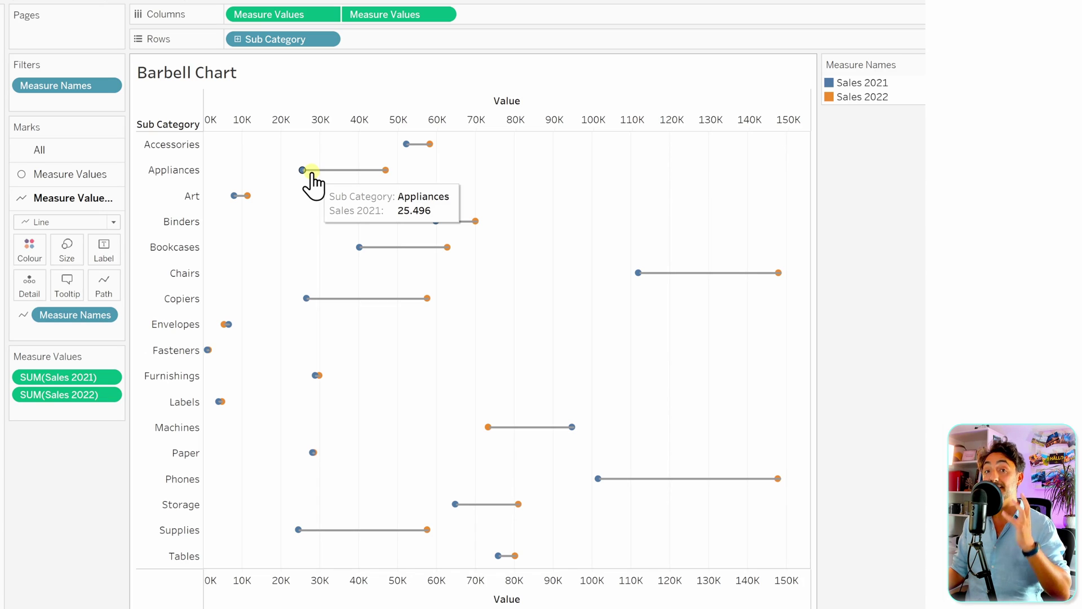
mouse_move(381, 184)
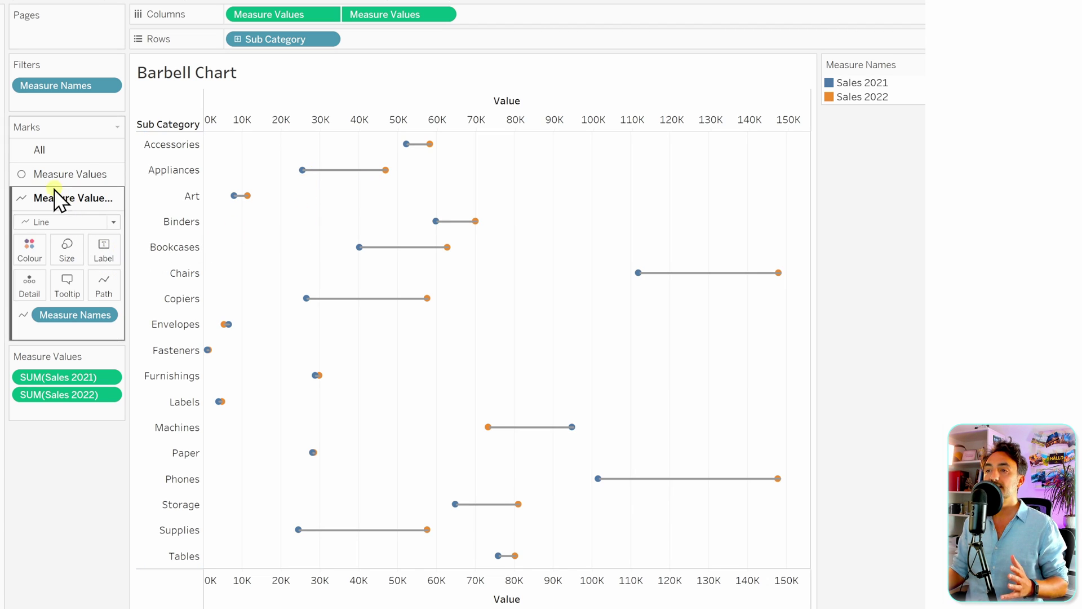
Enlarge the blue 2021 and orange 2022 circle marks on the Measure Values (Circle) card
left_click(37, 177)
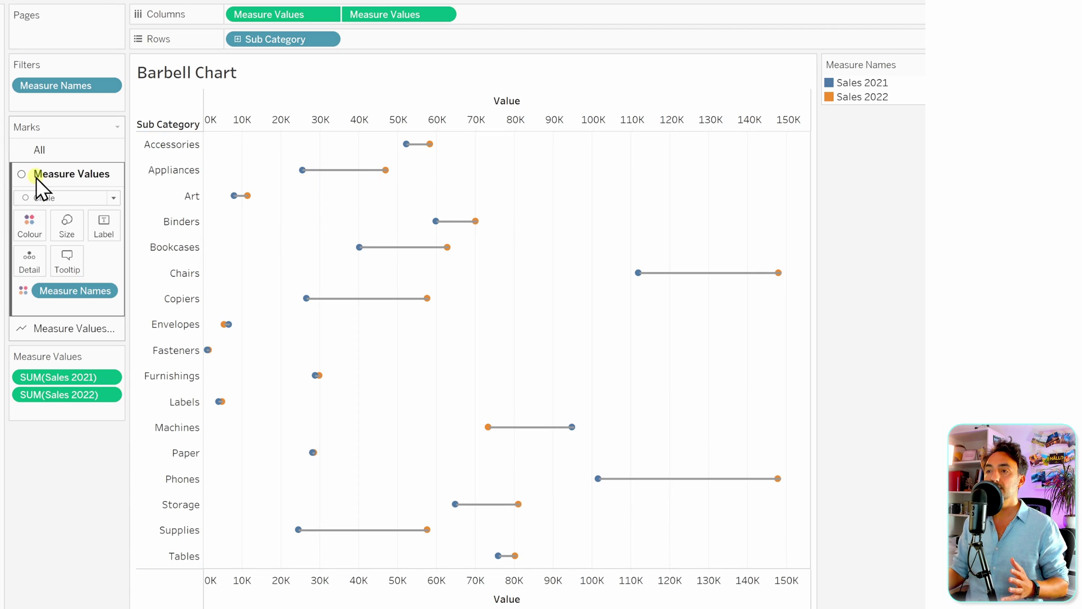
left_click(71, 228)
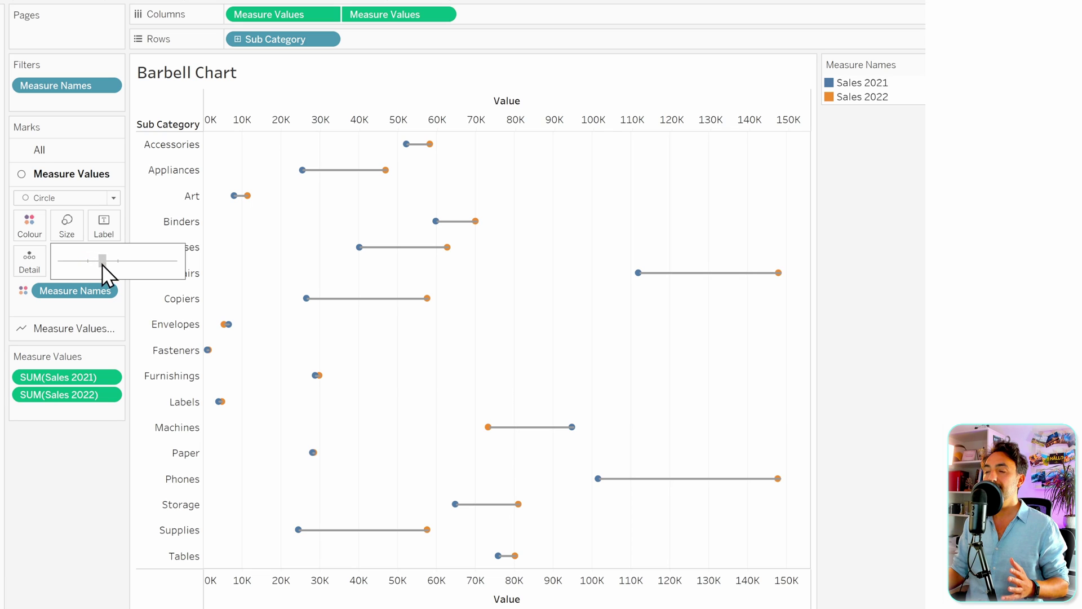
left_click_drag(103, 264, 111, 263)
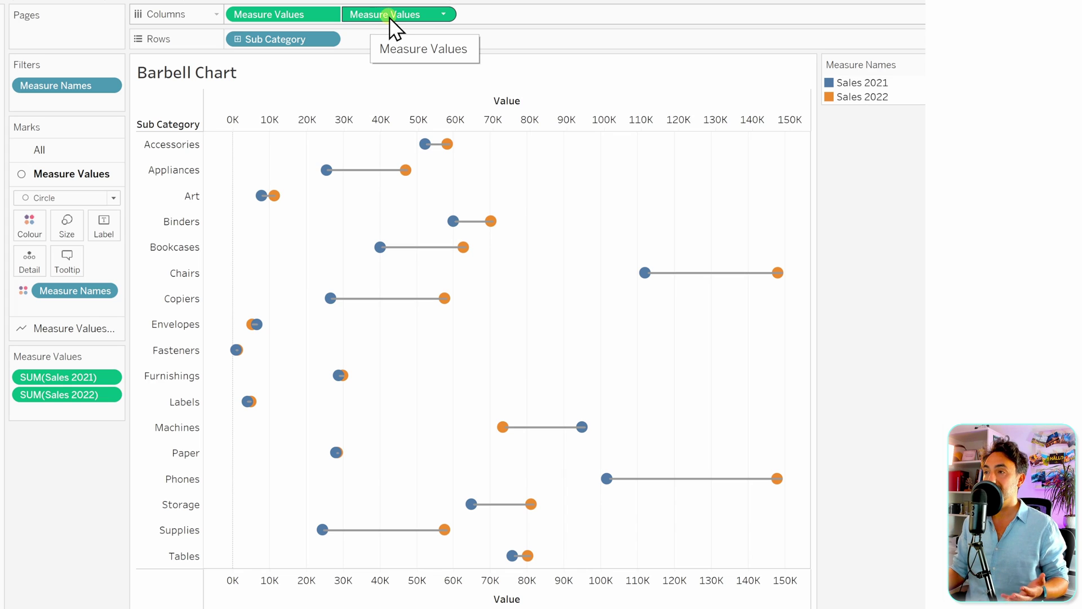
mouse_move(389, 17)
left_mouse_down()
mouse_move(372, 41)
mouse_move(224, 17)
left_mouse_up()
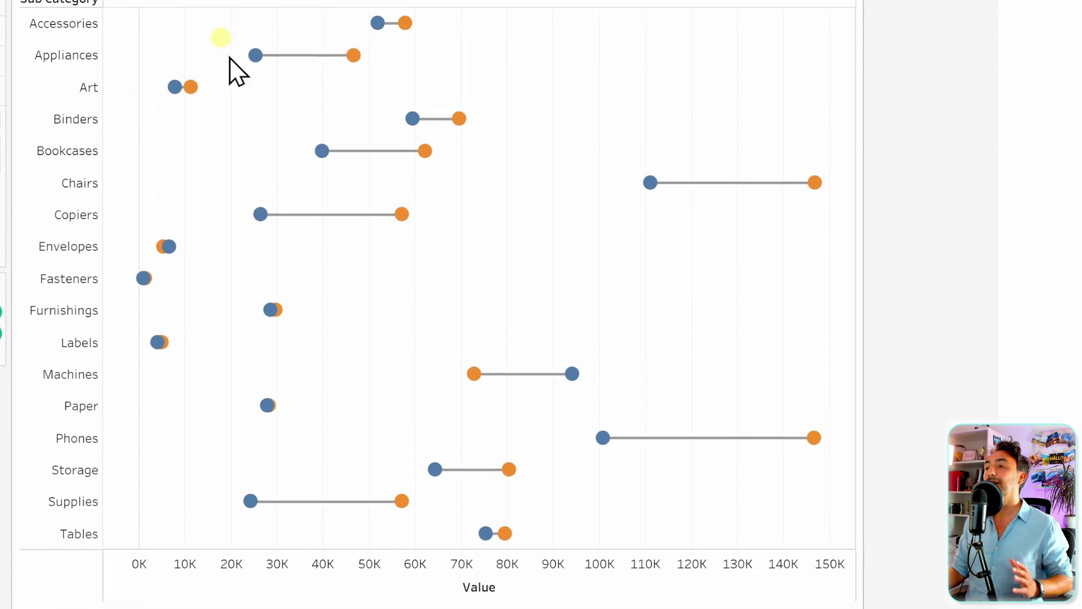